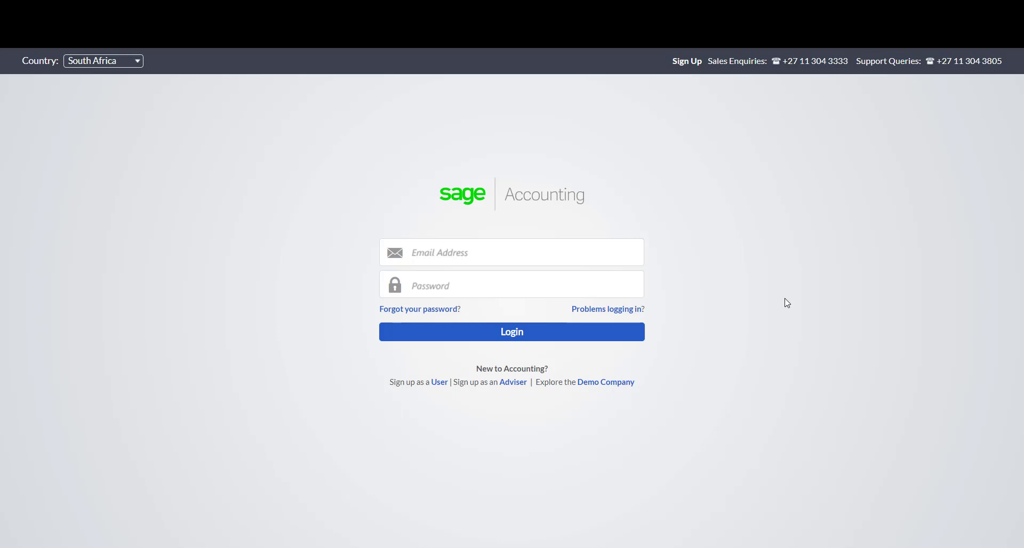
Sign in to Sage Accounting with the account e-mail address and password.
{"action": "left_click", "coordinate": [601, 254]}
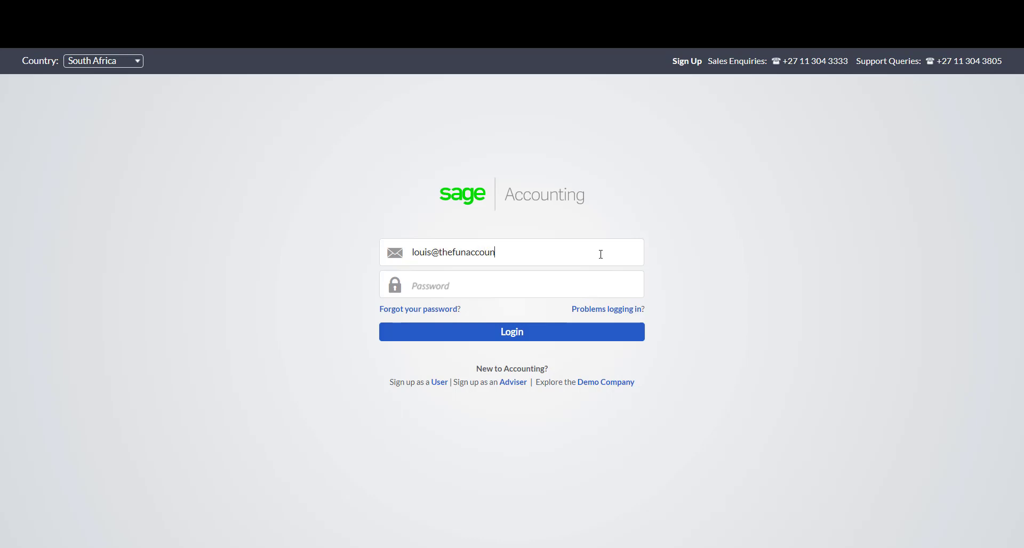
{"action": "left_click", "coordinate": [537, 287]}
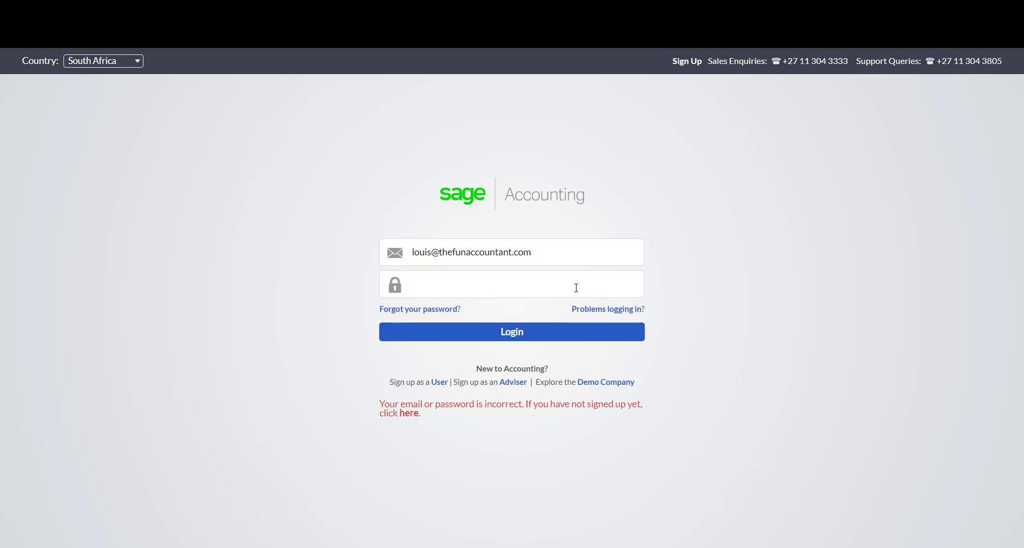
{"action": "type", "text": "••••••••••••••••••"}
{"action": "left_click", "coordinate": [560, 331]}
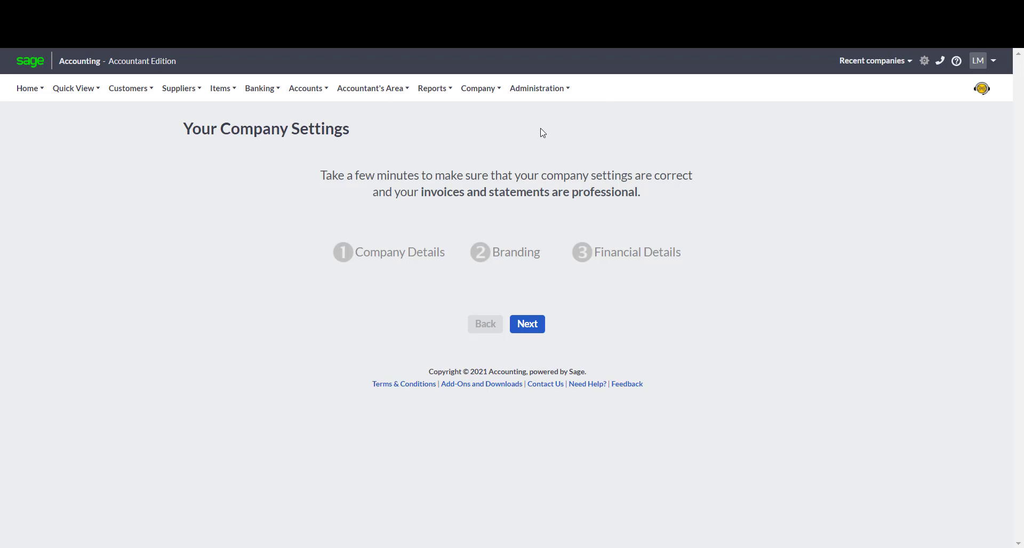
Open the list of company options at the top of the page.
{"action": "left_click", "coordinate": [494, 89]}
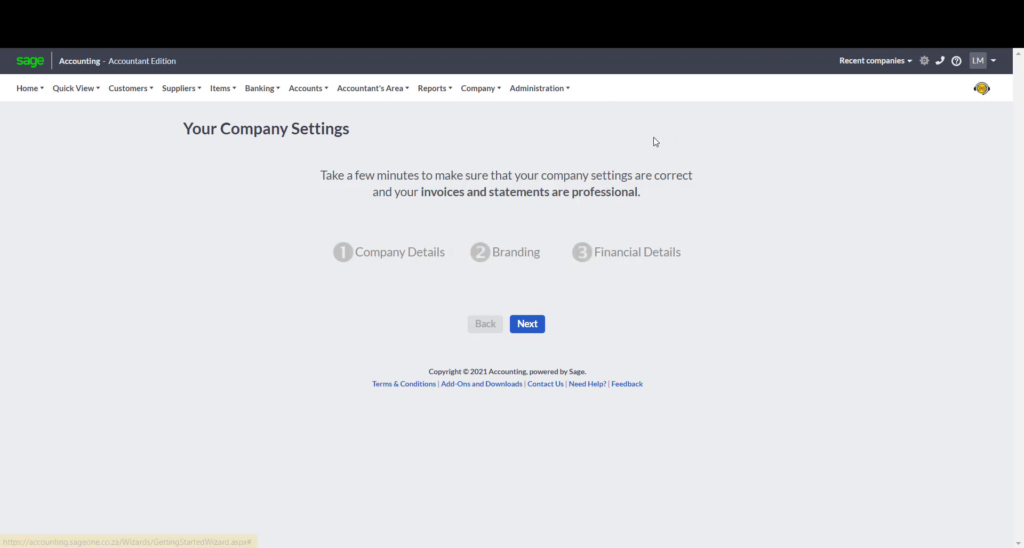
Enter company name 'The Fun Accountant' with its four-line postal address and postal code.
{"action": "left_click", "coordinate": [530, 325]}
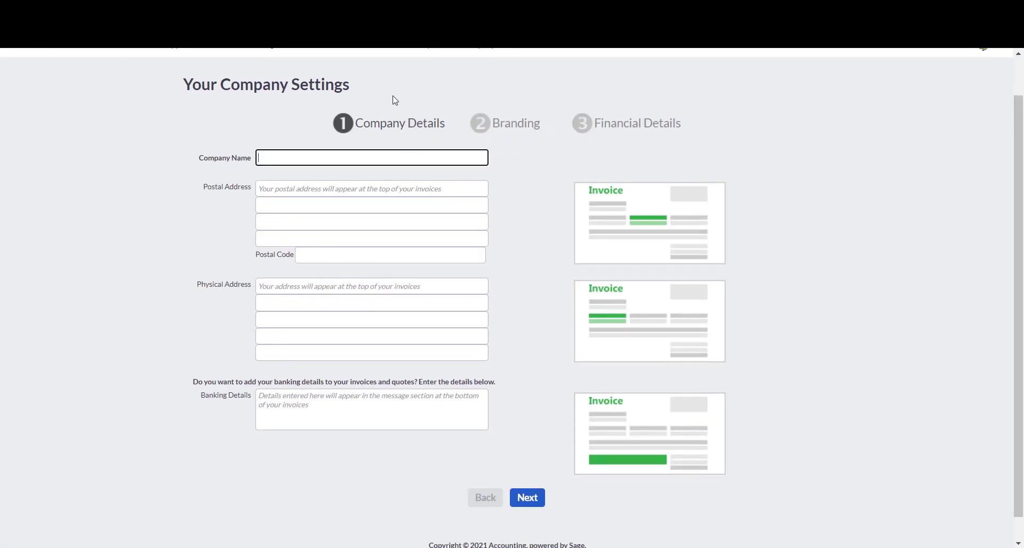
{"action": "type", "text": "The Fun Accountant"}
{"action": "key", "text": "Tab"}
{"action": "type", "text": "PO Box 1"}
{"action": "key", "text": "Tab"}
{"action": "type", "text": "Surf Village"}
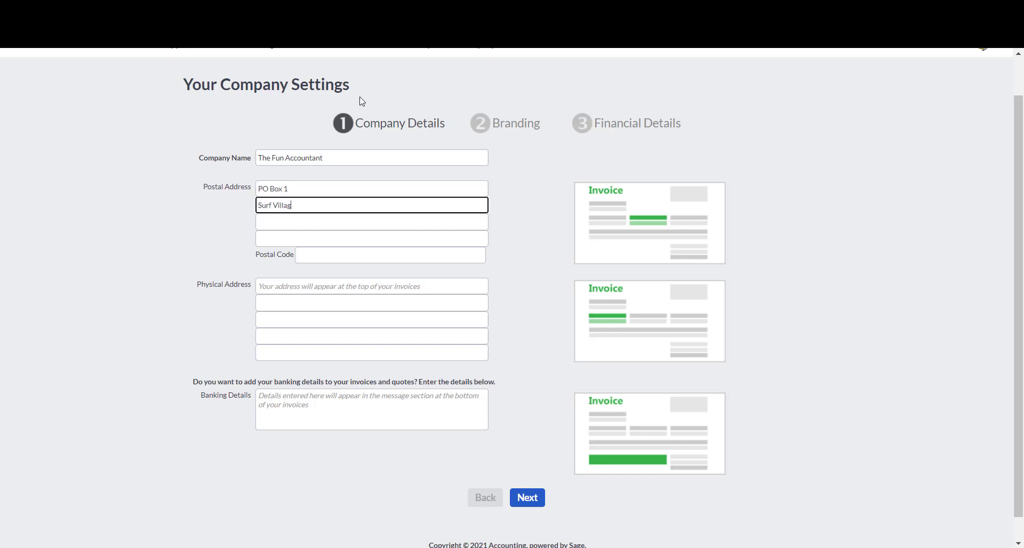
{"action": "key", "text": "Tab"}
{"action": "type", "text": "Gqeberha"}
{"action": "key", "text": "Tab"}
{"action": "type", "text": "South Africa"}
{"action": "key", "text": "Tab"}
{"action": "type", "text": "6000"}
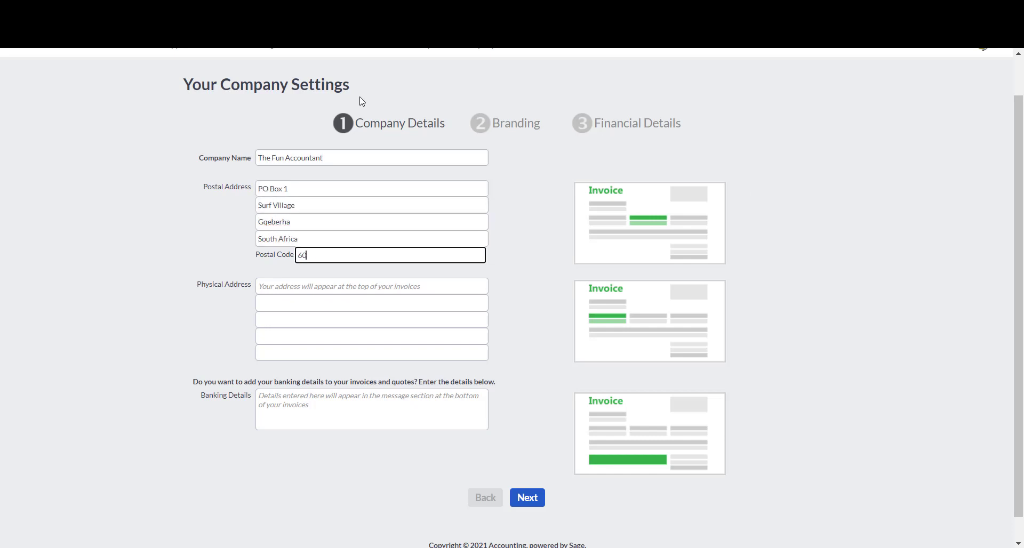
Fill in the company's four-line physical address.
{"action": "key", "text": "Tab"}
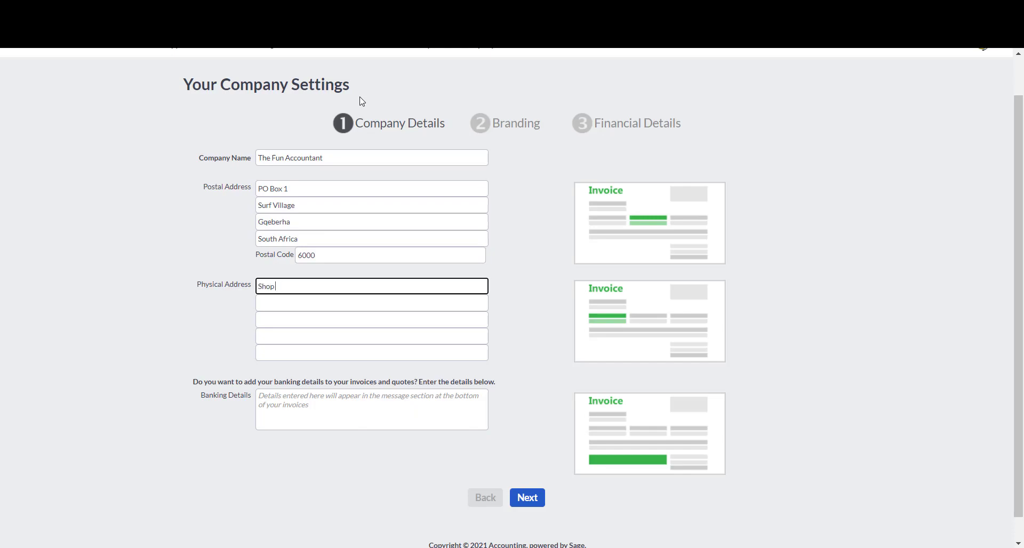
{"action": "key", "text": "Tab"}
{"action": "key", "text": "Tab"}
{"action": "key", "text": "Tab"}
Enter banking details: ABC Bank, branch, and the account number on separate lines, then continue.
{"action": "key", "text": "Tab"}
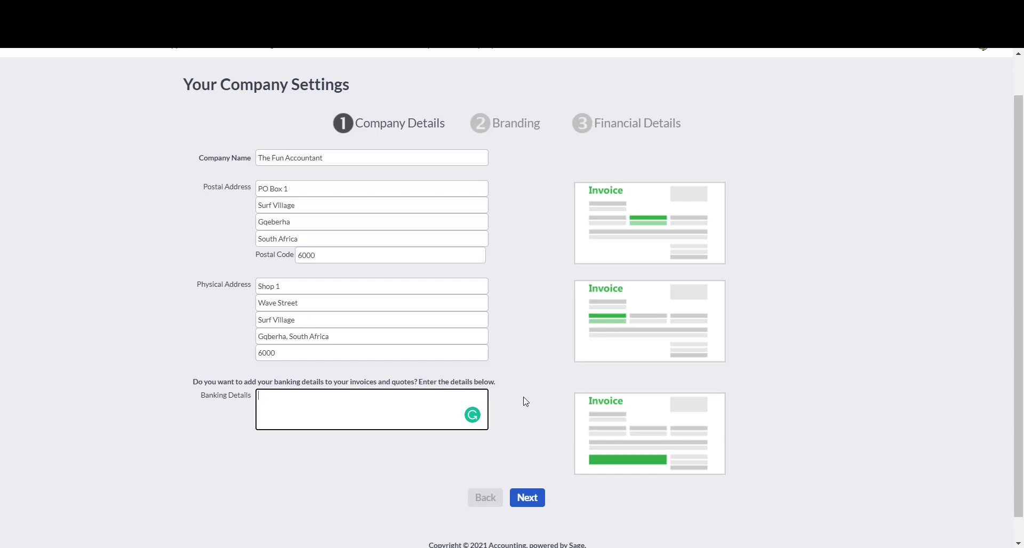
{"action": "type", "text": "F"}
{"action": "key", "text": "BackSpace"}
{"action": "type", "text": "ABC Bank"}
{"action": "key", "text": "Return"}
{"action": "type", "text": "Branch: Surf Village"}
{"action": "key", "text": "Return"}
{"action": "type", "text": "Acc Nr: 1234567890"}
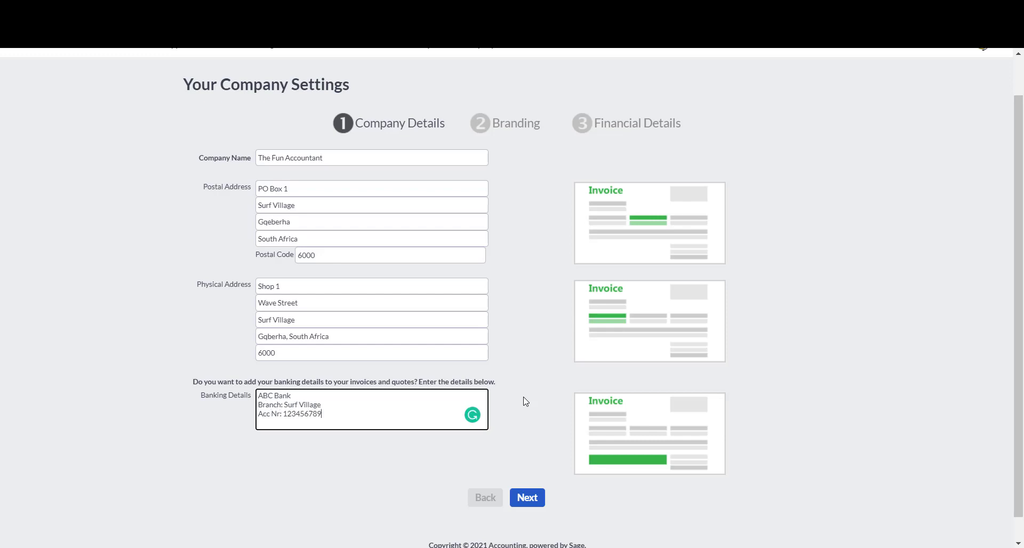
{"action": "key", "text": "Return"}
{"action": "scroll", "coordinate": [558, 413], "scroll_direction": "down", "scroll_amount": 1}
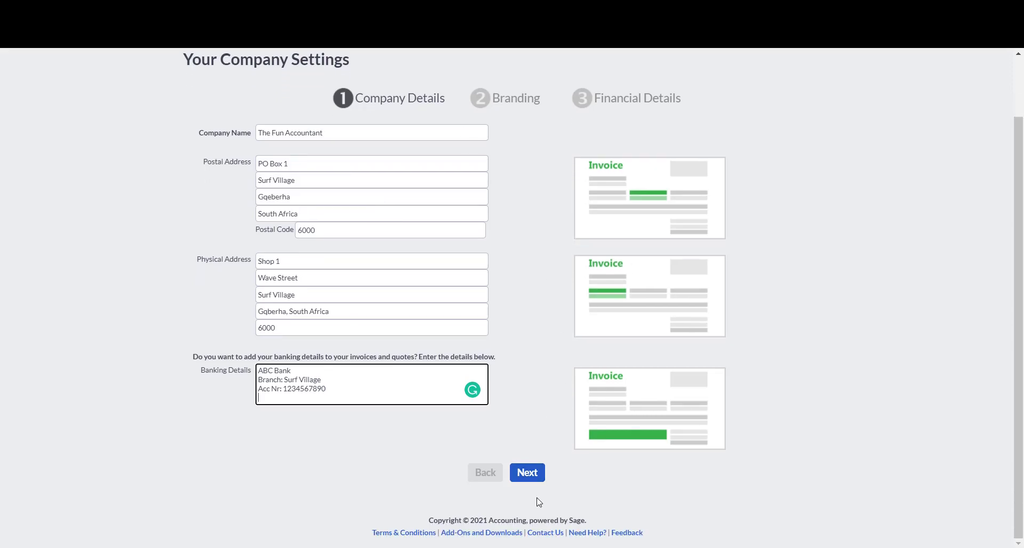
{"action": "left_click", "coordinate": [527, 473]}
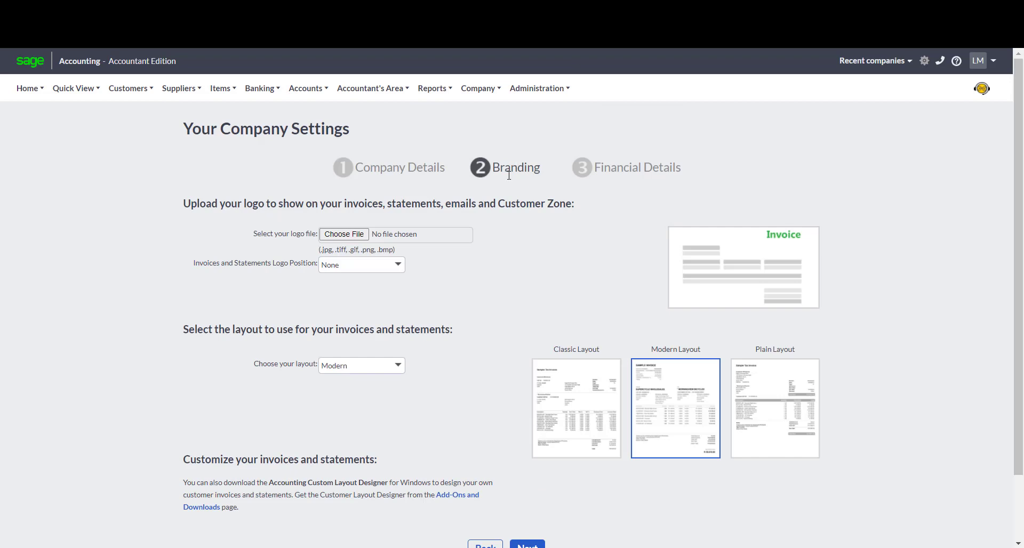
{"action": "scroll", "coordinate": [521, 257], "scroll_direction": "down", "scroll_amount": 2}
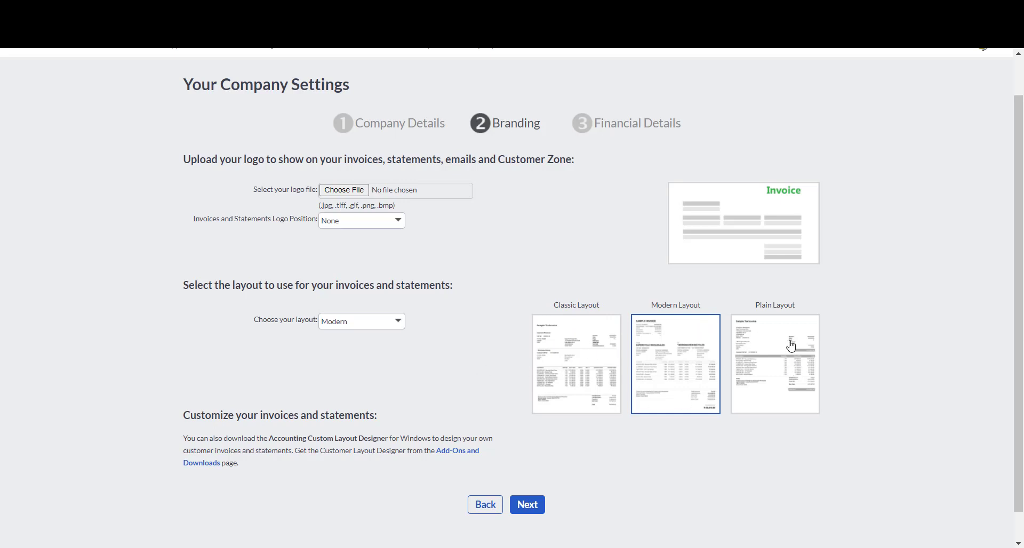
{"action": "scroll", "coordinate": [554, 224], "scroll_direction": "down", "scroll_amount": 1}
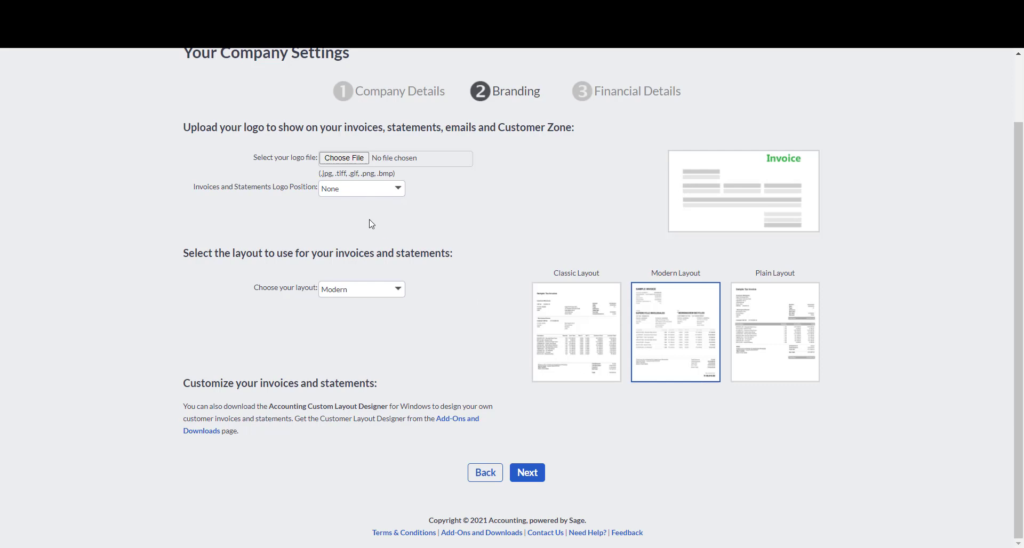
Choose Top Right for the invoice and statement logo and leave the layout on Modern.
{"action": "left_click", "coordinate": [403, 193]}
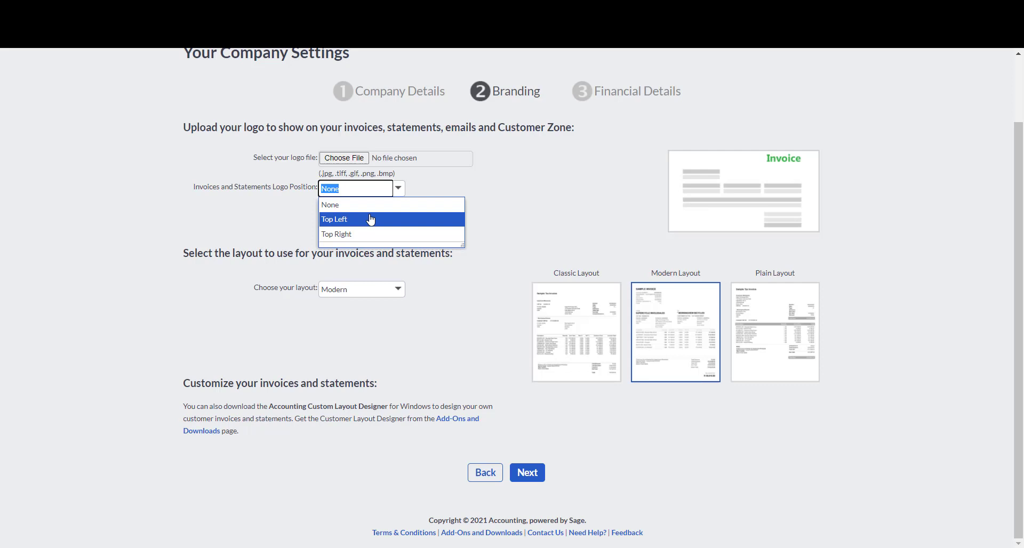
{"action": "left_click", "coordinate": [374, 235]}
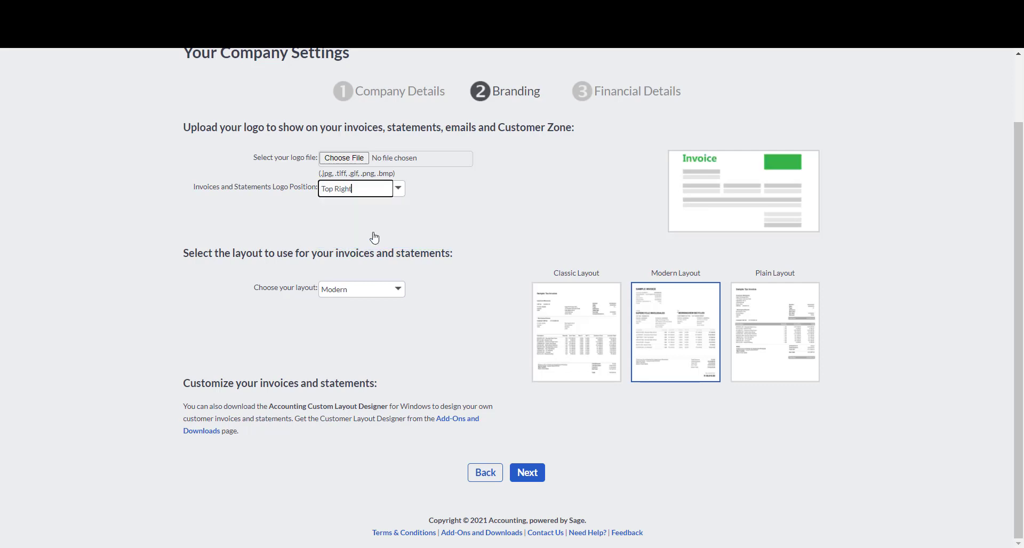
{"action": "left_click", "coordinate": [397, 295]}
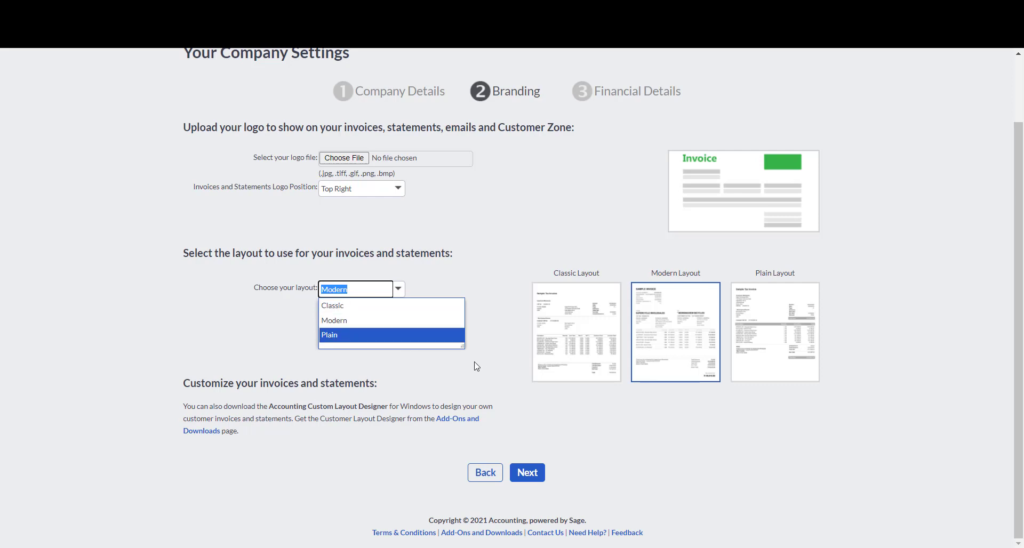
{"action": "left_click", "coordinate": [419, 331]}
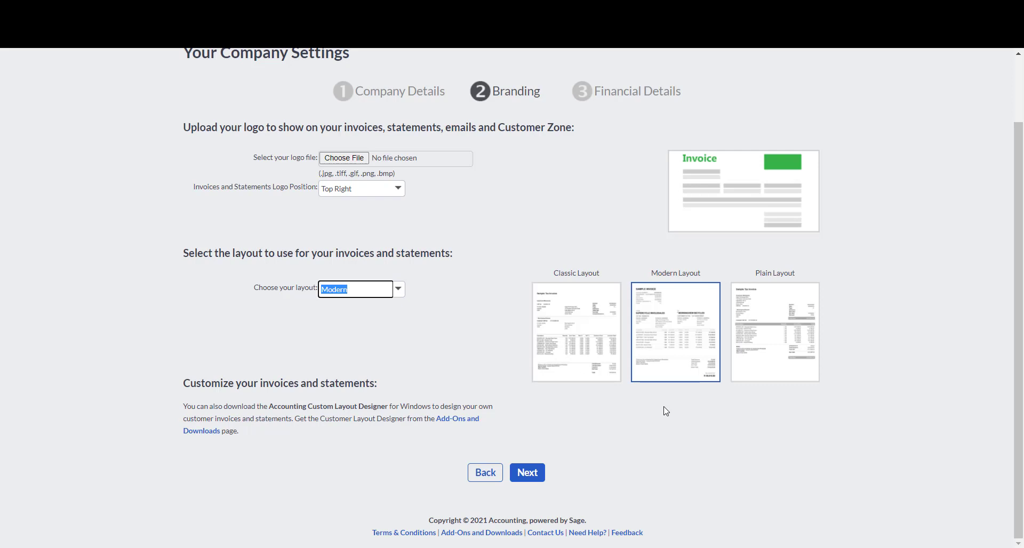
{"action": "scroll", "coordinate": [597, 437], "scroll_direction": "up", "scroll_amount": 1}
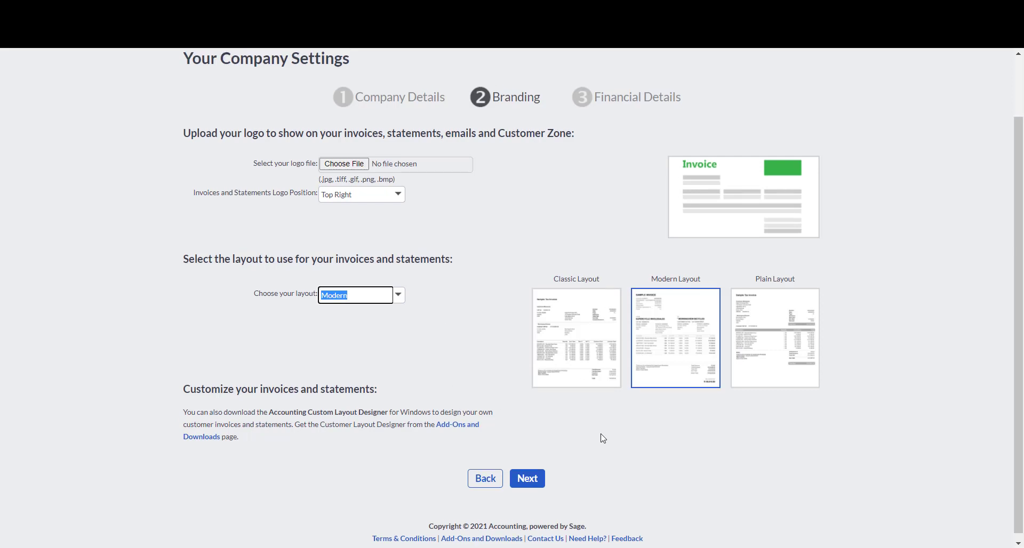
{"action": "scroll", "coordinate": [512, 416], "scroll_direction": "up", "scroll_amount": 1}
{"action": "scroll", "coordinate": [472, 404], "scroll_direction": "down", "scroll_amount": 1}
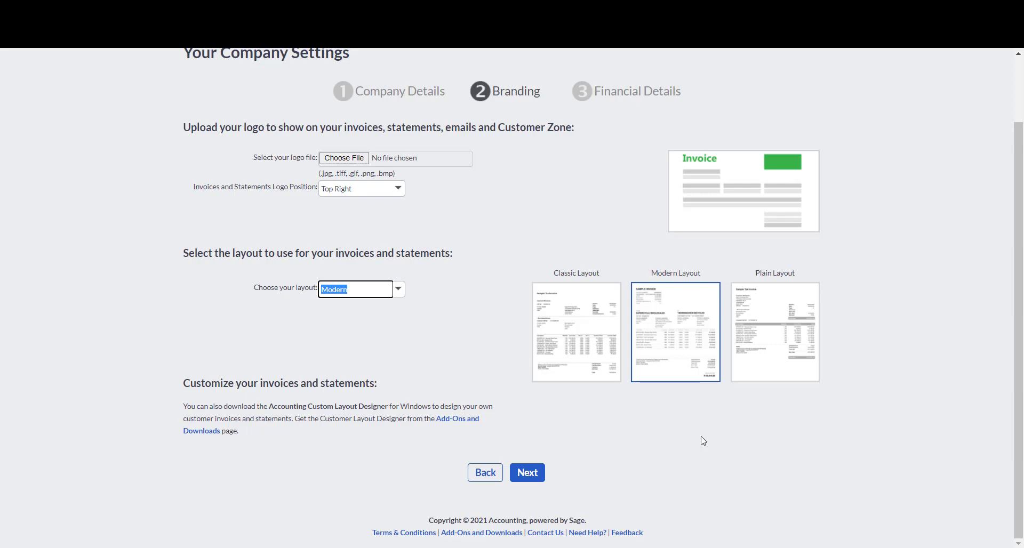
Bring up the Enable Customer Zone info and scroll through its full explanation.
{"action": "key", "text": "Return"}
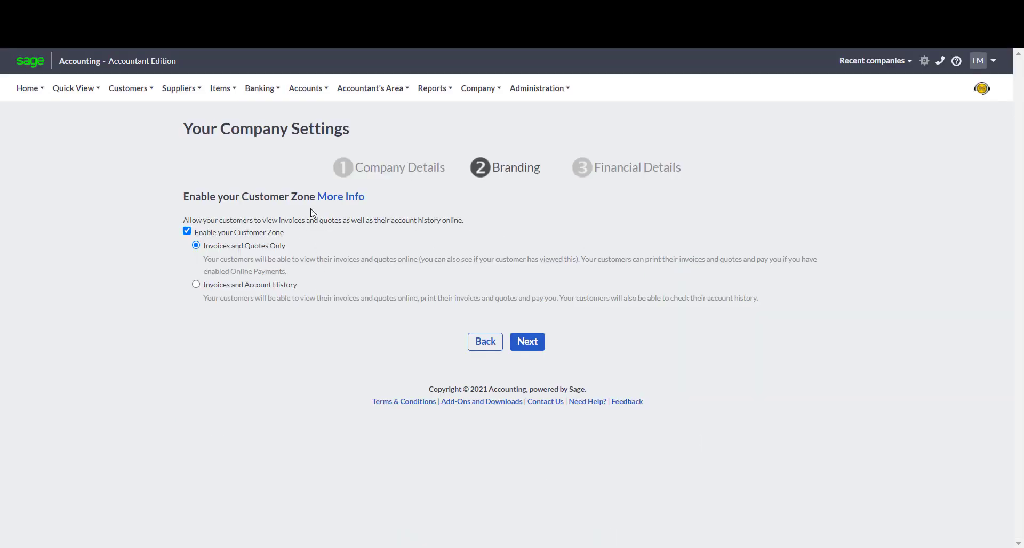
{"action": "left_click", "coordinate": [344, 198]}
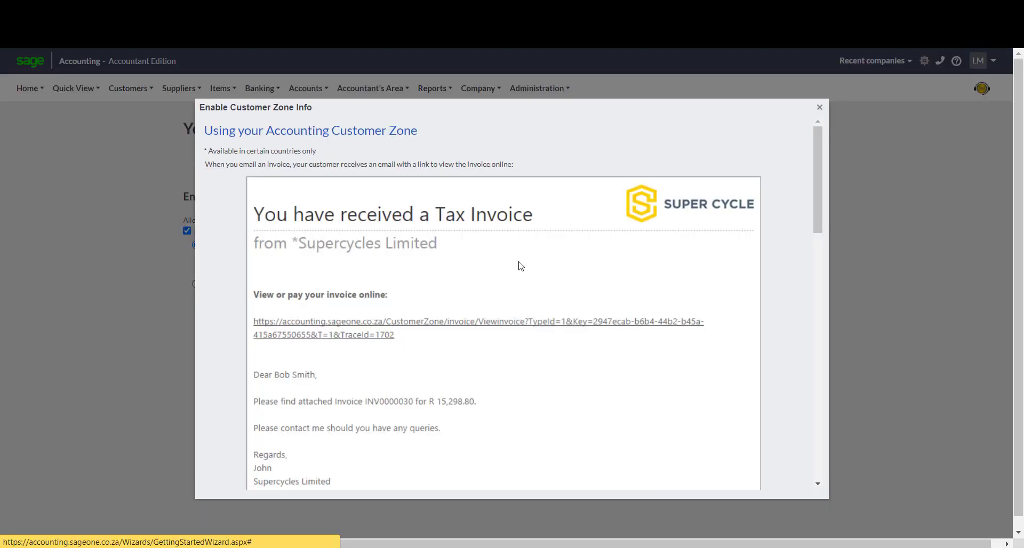
{"action": "scroll", "coordinate": [520, 266], "scroll_direction": "down", "scroll_amount": 5}
{"action": "scroll", "coordinate": [522, 269], "scroll_direction": "down", "scroll_amount": 3}
{"action": "scroll", "coordinate": [525, 277], "scroll_direction": "up", "scroll_amount": 6}
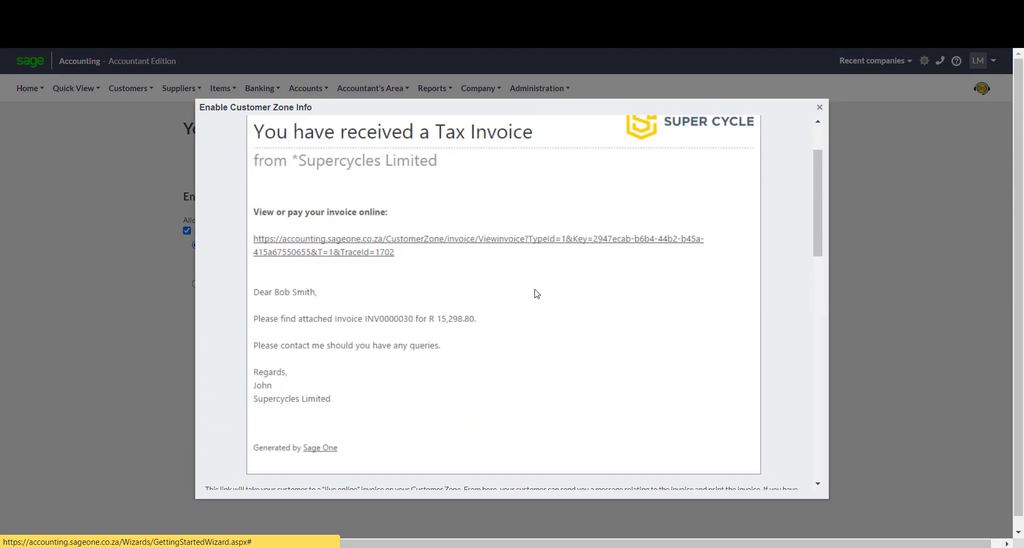
{"action": "scroll", "coordinate": [537, 294], "scroll_direction": "up", "scroll_amount": 2}
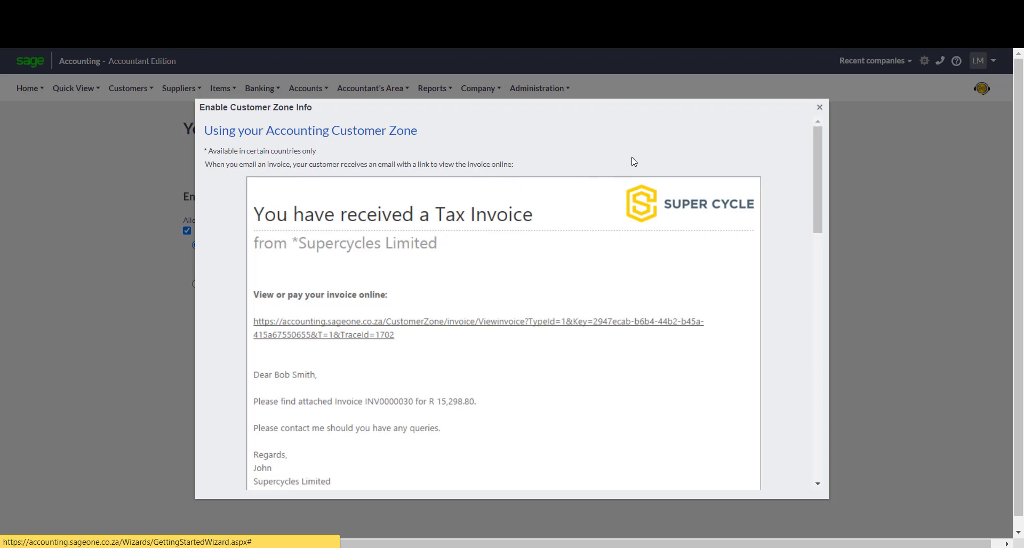
{"action": "scroll", "coordinate": [630, 157], "scroll_direction": "down", "scroll_amount": 3}
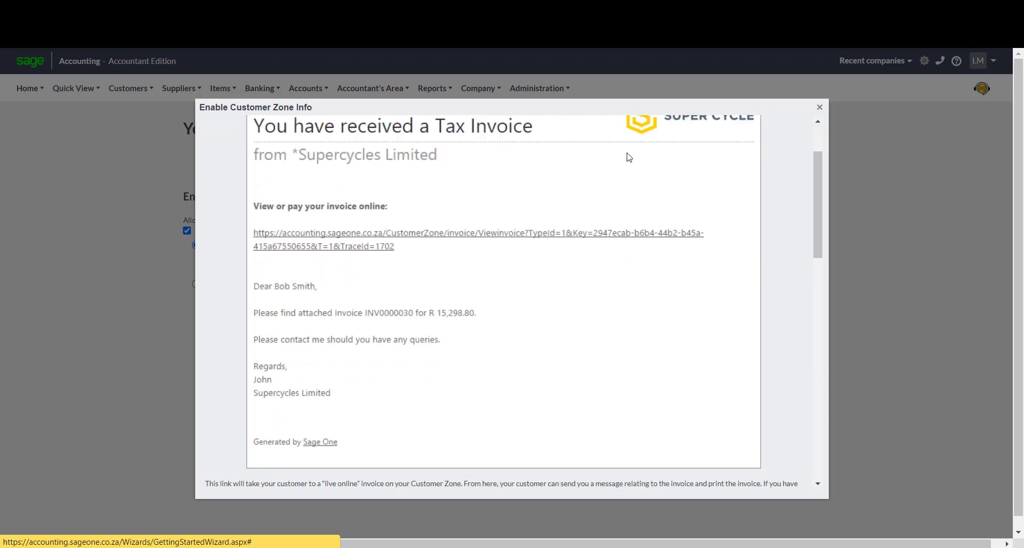
{"action": "scroll", "coordinate": [635, 174], "scroll_direction": "up", "scroll_amount": 3}
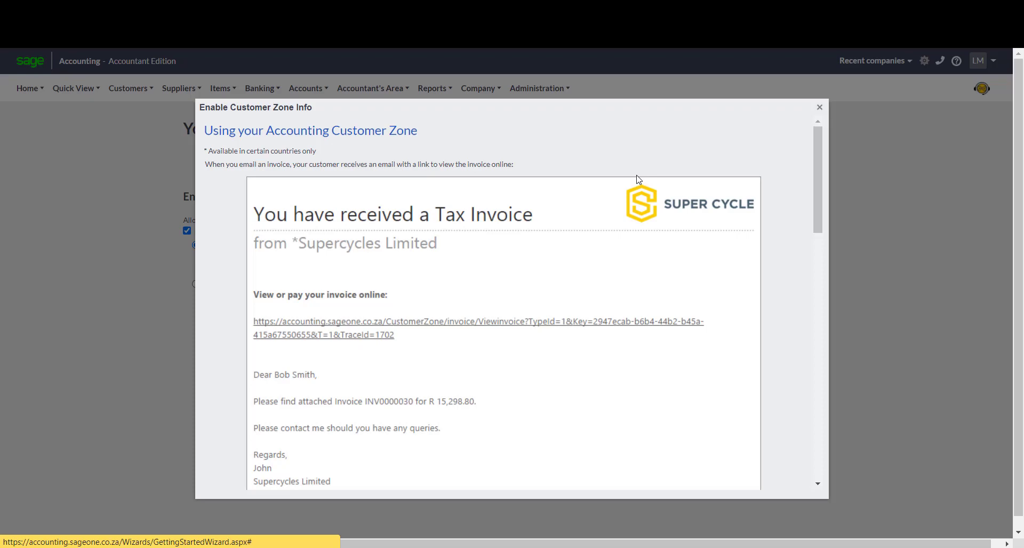
{"action": "scroll", "coordinate": [619, 234], "scroll_direction": "down", "scroll_amount": 1}
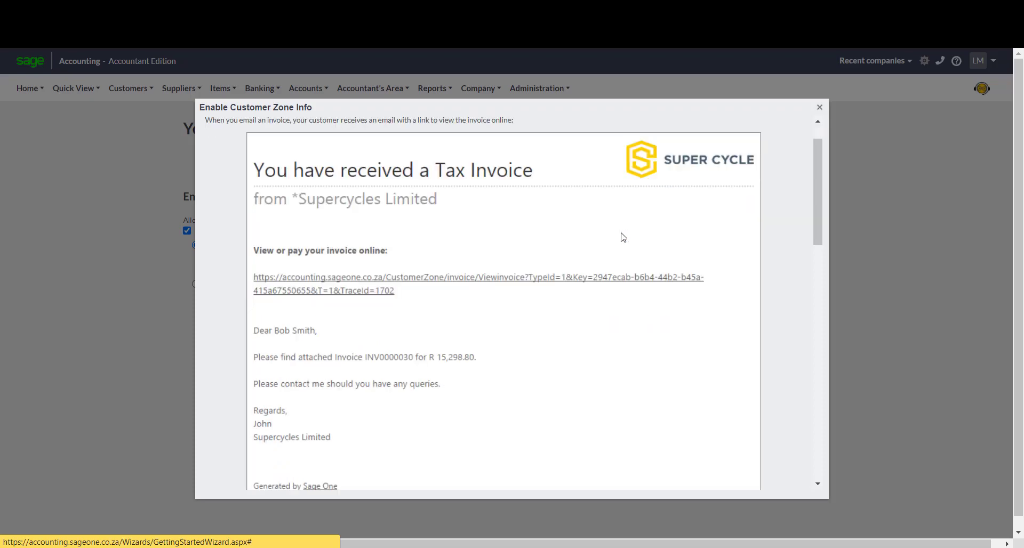
{"action": "scroll", "coordinate": [587, 227], "scroll_direction": "up", "scroll_amount": 1}
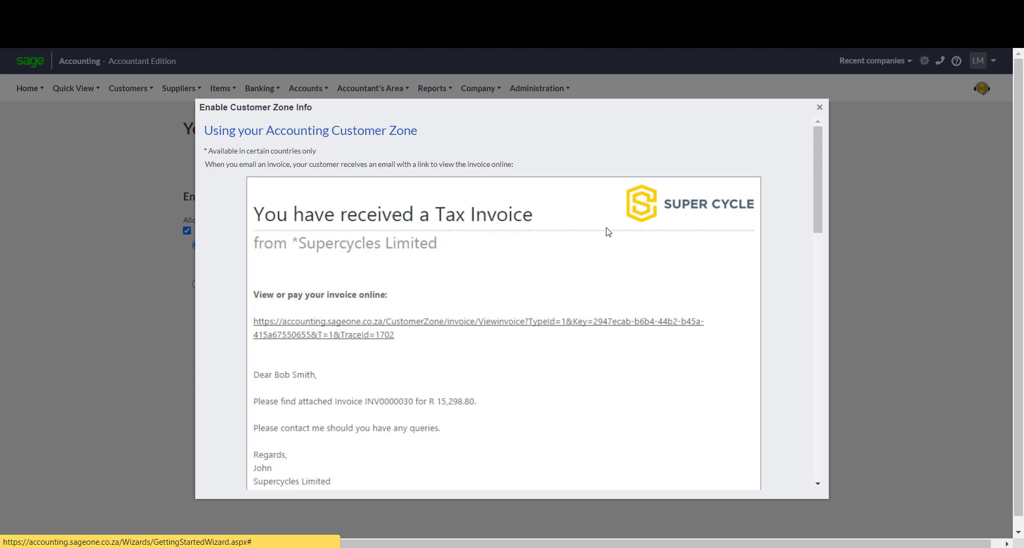
{"action": "scroll", "coordinate": [391, 273], "scroll_direction": "down", "scroll_amount": 1}
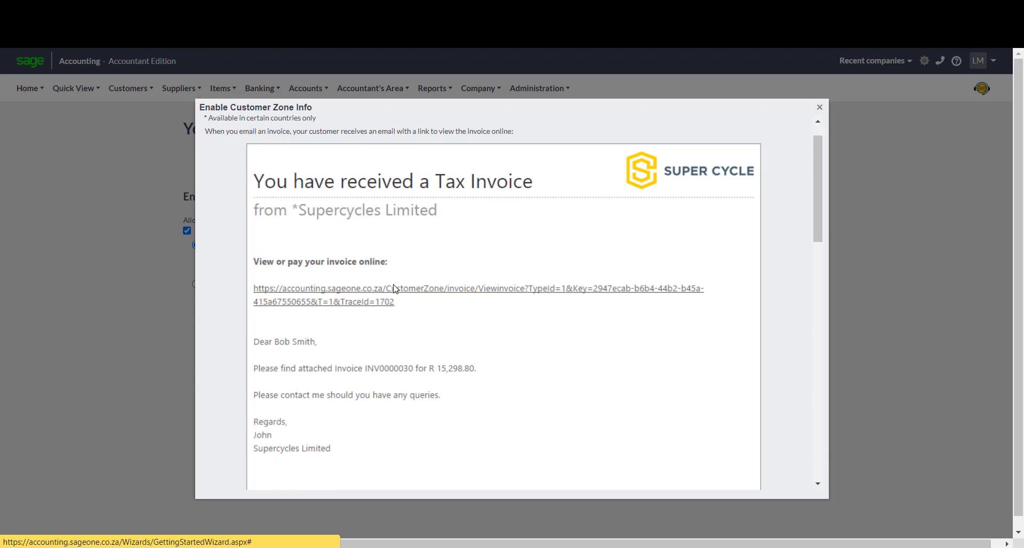
{"action": "scroll", "coordinate": [530, 228], "scroll_direction": "up", "scroll_amount": 1}
{"action": "scroll", "coordinate": [531, 256], "scroll_direction": "down", "scroll_amount": 2}
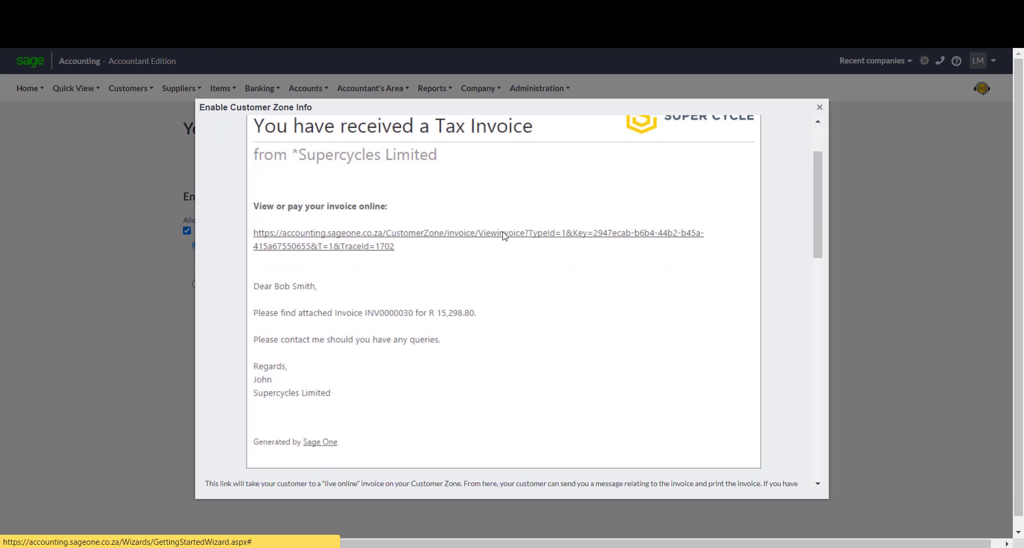
{"action": "scroll", "coordinate": [511, 239], "scroll_direction": "down", "scroll_amount": 8}
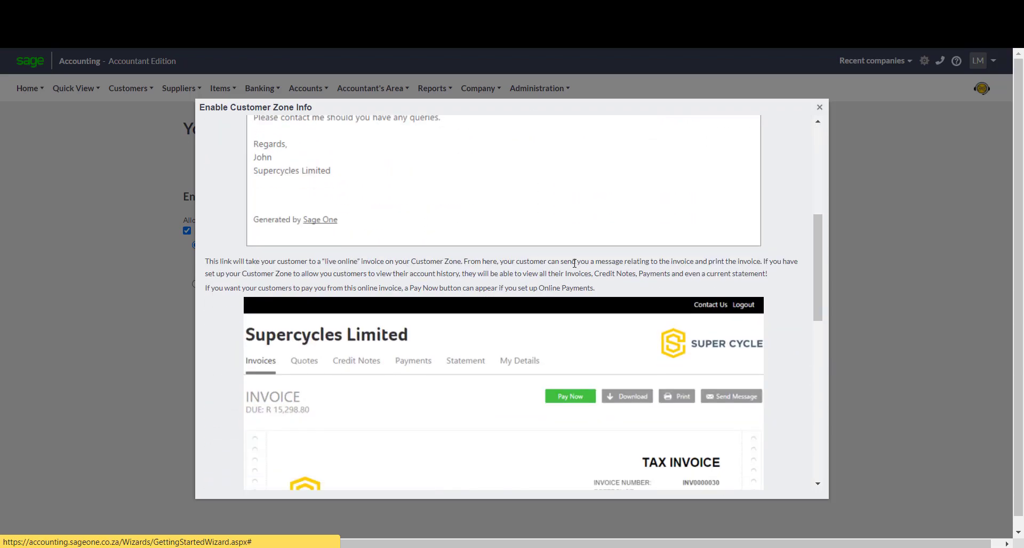
{"action": "scroll", "coordinate": [549, 288], "scroll_direction": "down", "scroll_amount": 9}
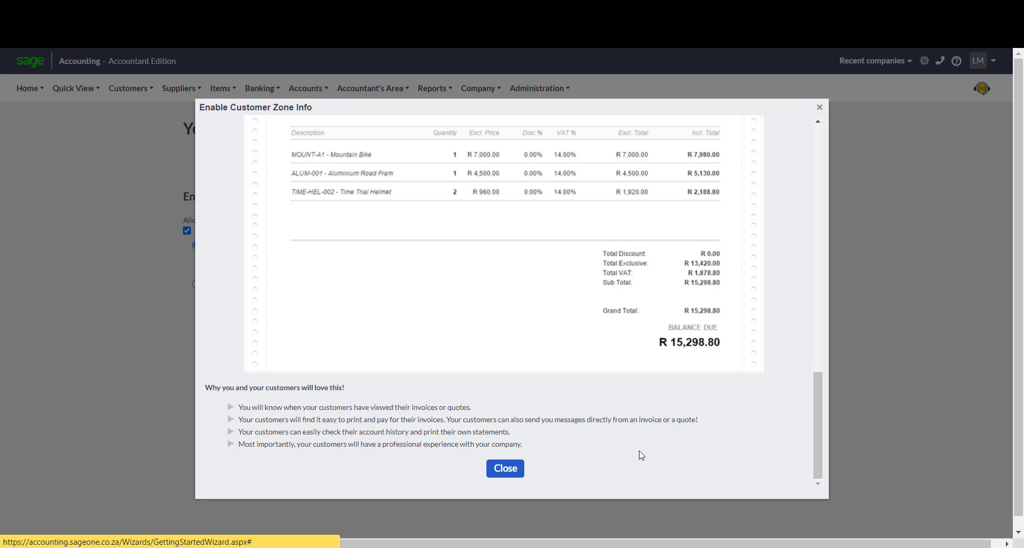
{"action": "scroll", "coordinate": [642, 456], "scroll_direction": "down", "scroll_amount": 1}
{"action": "scroll", "coordinate": [667, 446], "scroll_direction": "up", "scroll_amount": 15}
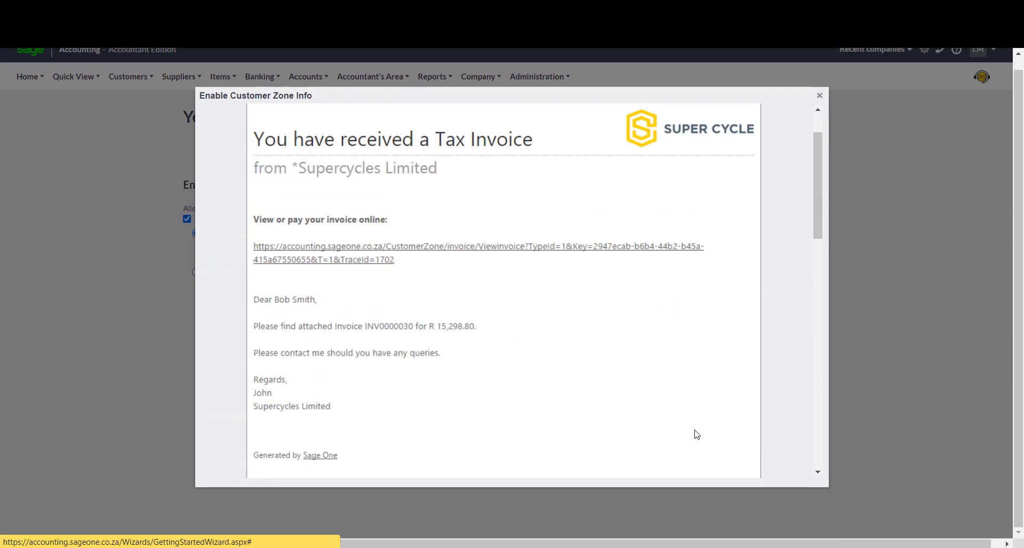
{"action": "scroll", "coordinate": [697, 435], "scroll_direction": "up", "scroll_amount": 2}
{"action": "scroll", "coordinate": [696, 437], "scroll_direction": "down", "scroll_amount": 8}
Close the Customer Zone info, choose Invoices and Account History, and continue.
{"action": "left_click", "coordinate": [820, 95]}
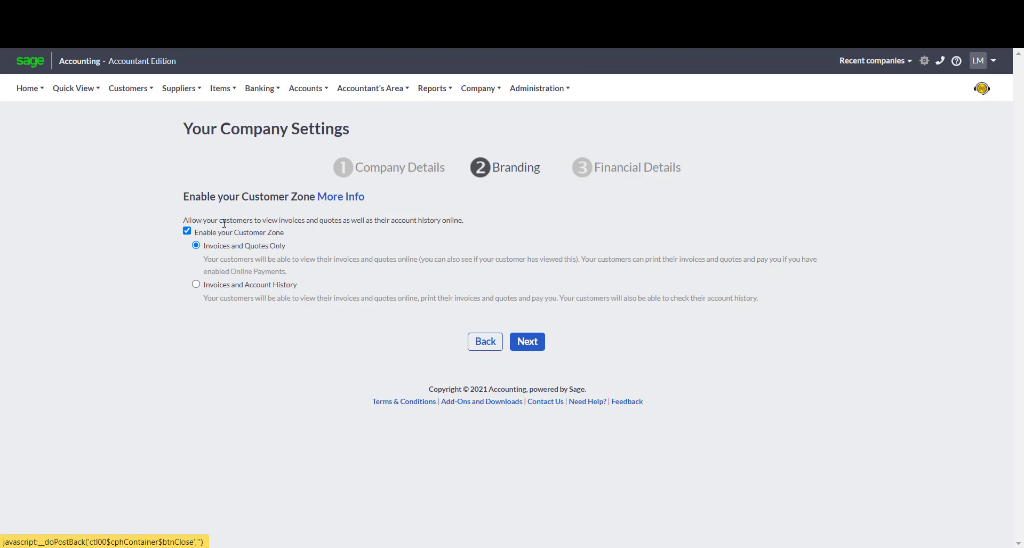
{"action": "left_click", "coordinate": [195, 284]}
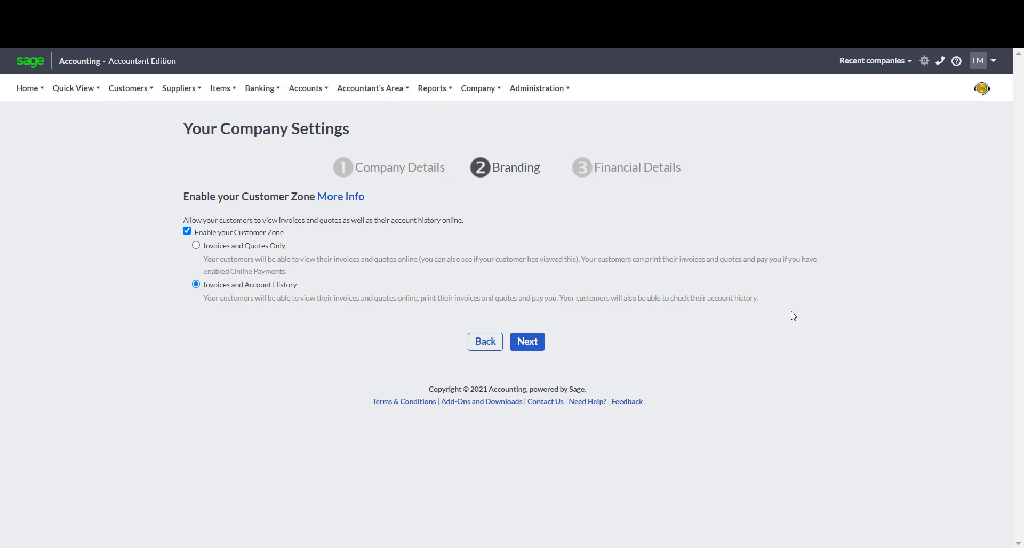
{"action": "left_click", "coordinate": [531, 350]}
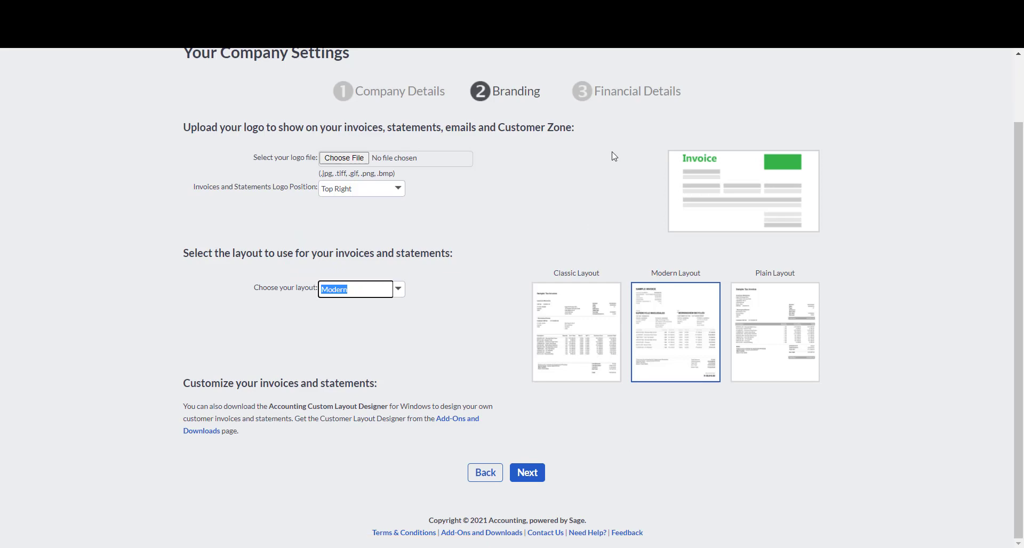
Continue to Financial Details and enter the company's VAT number.
{"action": "left_click", "coordinate": [527, 473]}
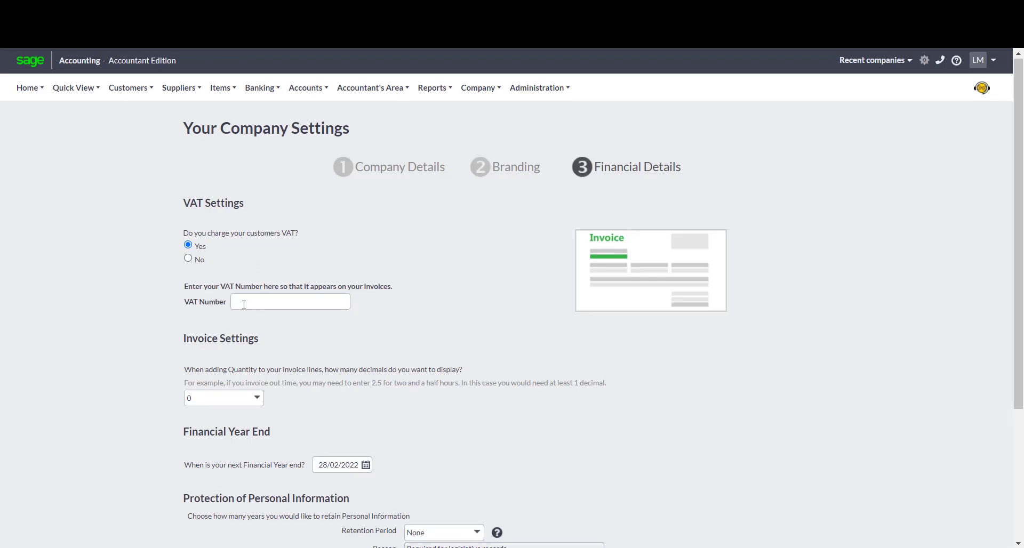
{"action": "scroll", "coordinate": [243, 301], "scroll_direction": "down", "scroll_amount": 2}
{"action": "left_click", "coordinate": [252, 211]}
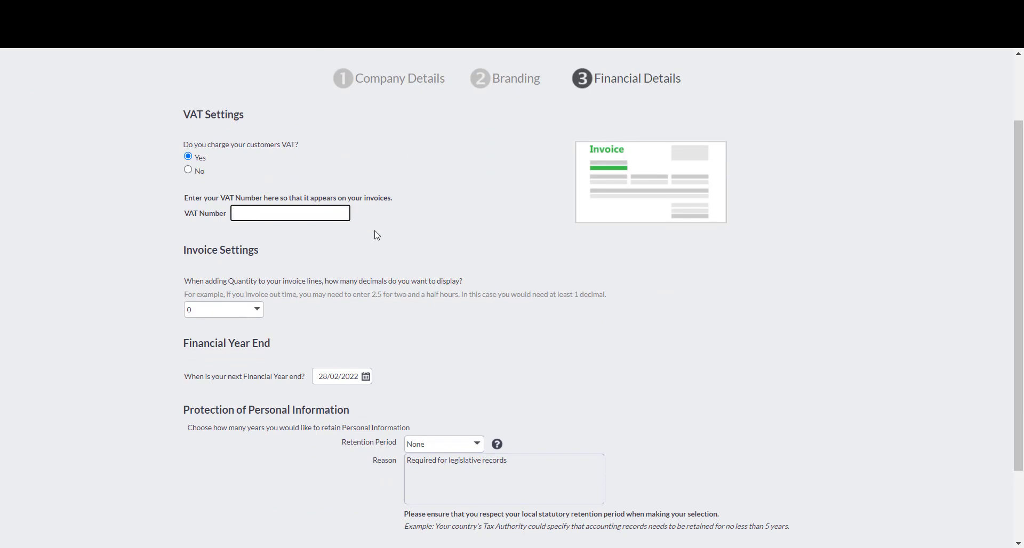
{"action": "type", "text": "40000000000"}
{"action": "key", "text": "Tab"}
{"action": "scroll", "coordinate": [315, 272], "scroll_direction": "down", "scroll_amount": 1}
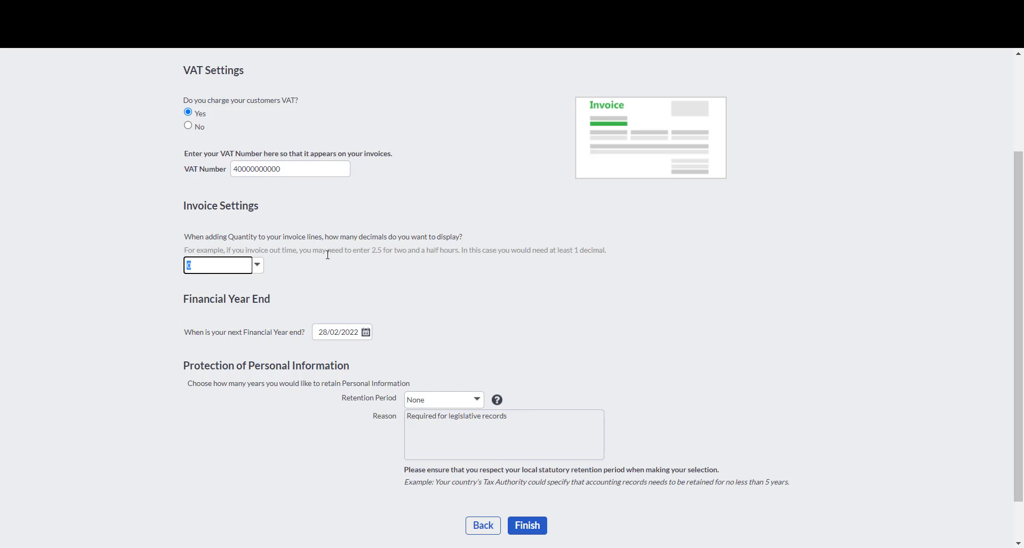
{"action": "scroll", "coordinate": [330, 262], "scroll_direction": "down", "scroll_amount": 1}
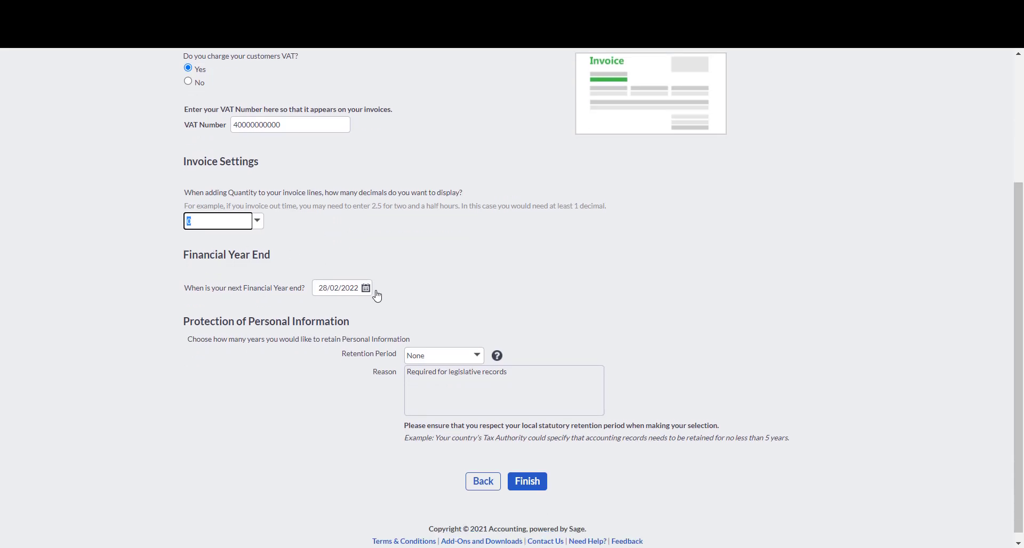
{"action": "scroll", "coordinate": [475, 291], "scroll_direction": "down", "scroll_amount": 1}
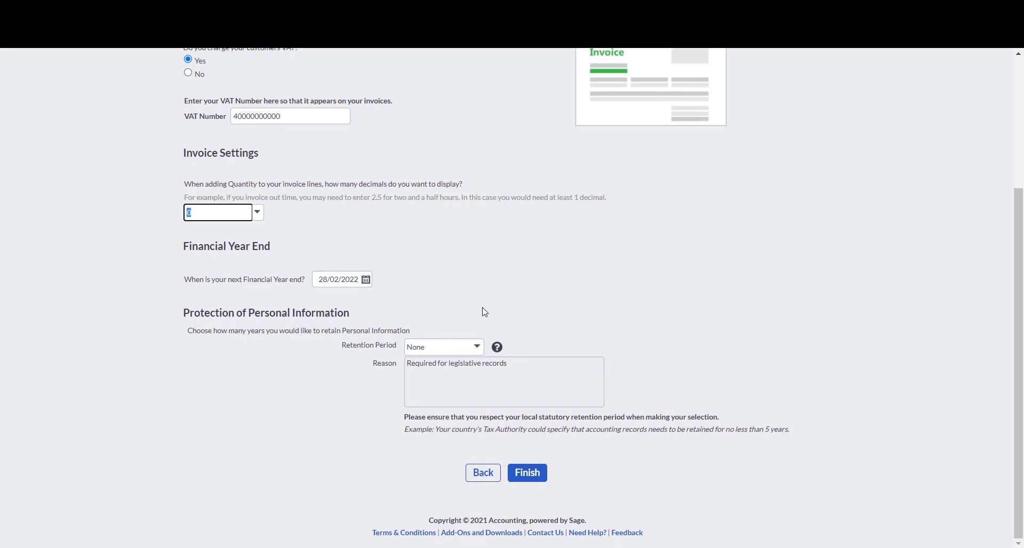
Set retention to 10 years with reason 'Required for legislative purposes', finish, and skip the VAT update.
{"action": "left_click", "coordinate": [477, 353]}
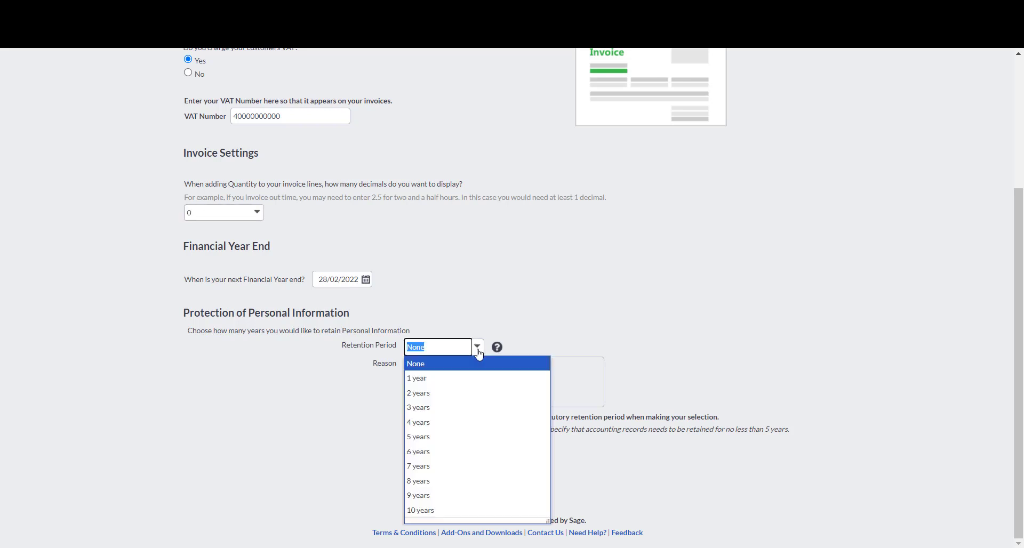
{"action": "left_click", "coordinate": [475, 510]}
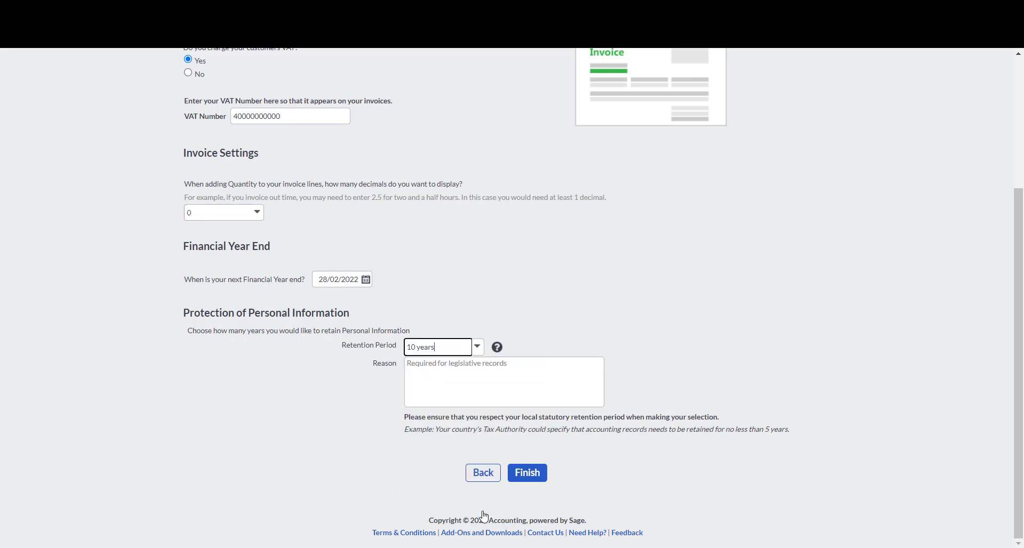
{"action": "left_click", "coordinate": [515, 369]}
{"action": "type", "text": "Required for legi"}
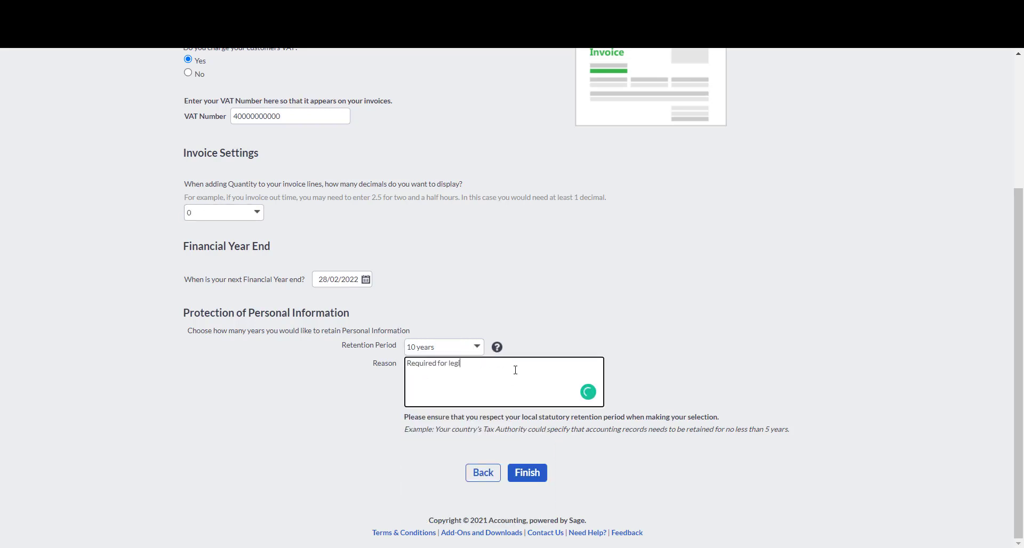
{"action": "type", "text": "slative purposes"}
{"action": "left_click", "coordinate": [537, 472]}
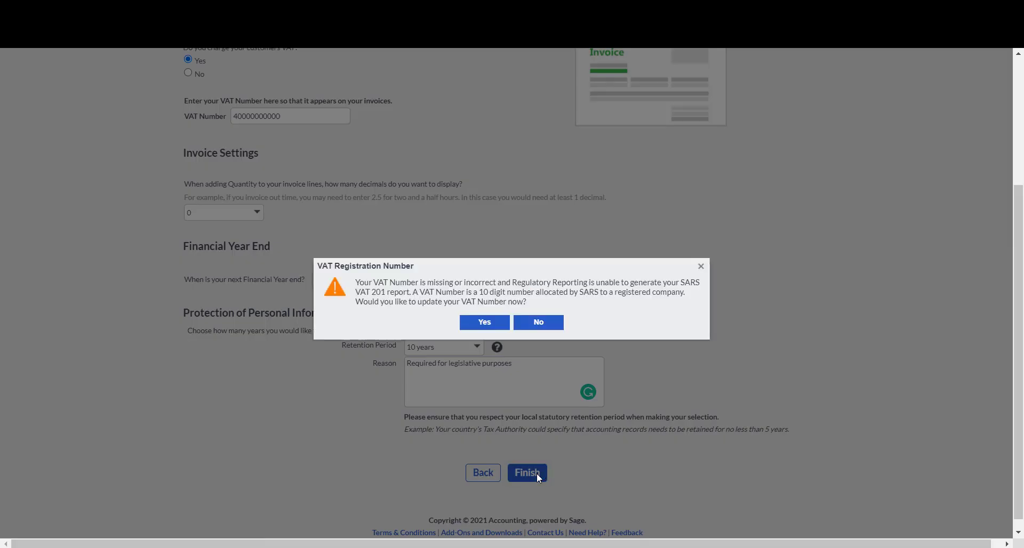
{"action": "left_click", "coordinate": [533, 322]}
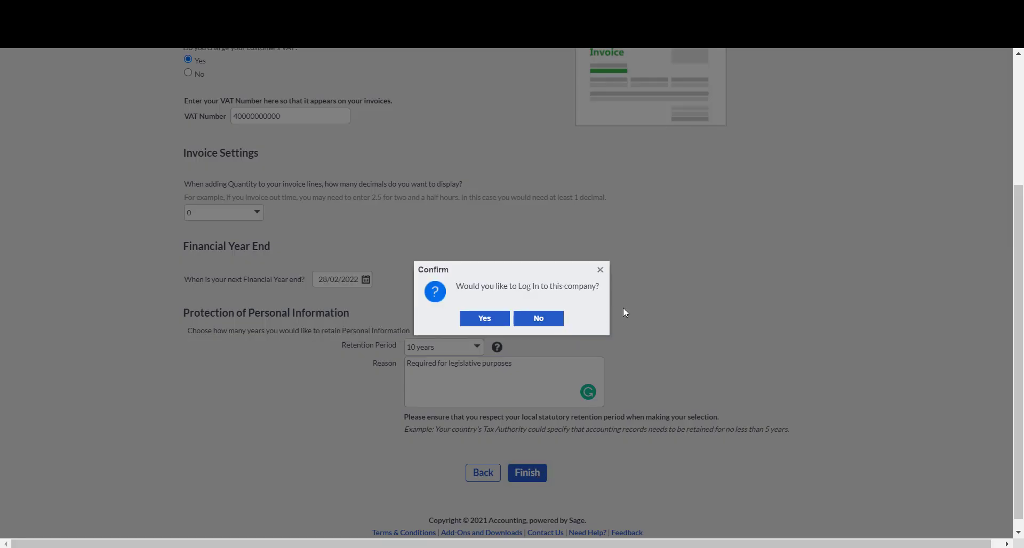
{"action": "left_click", "coordinate": [487, 319]}
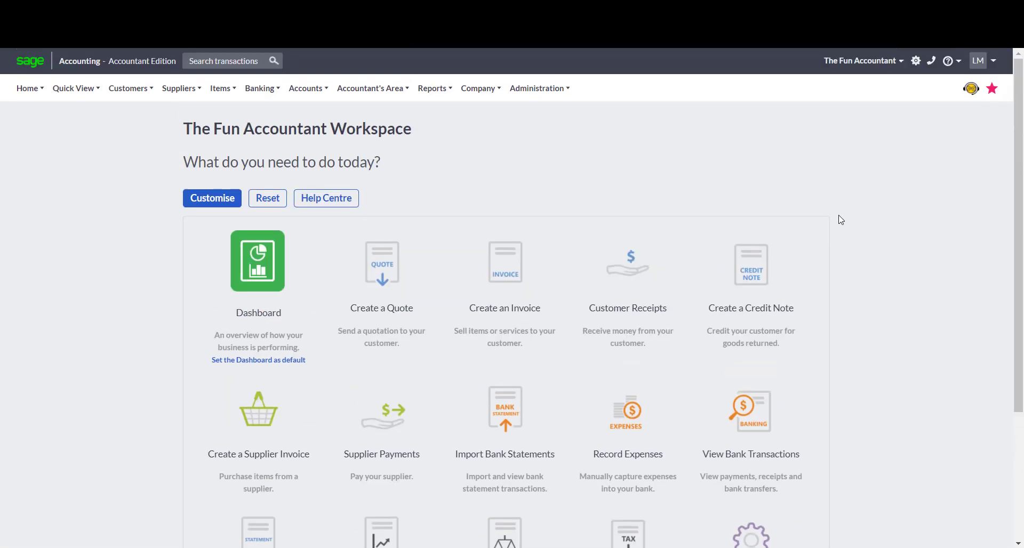